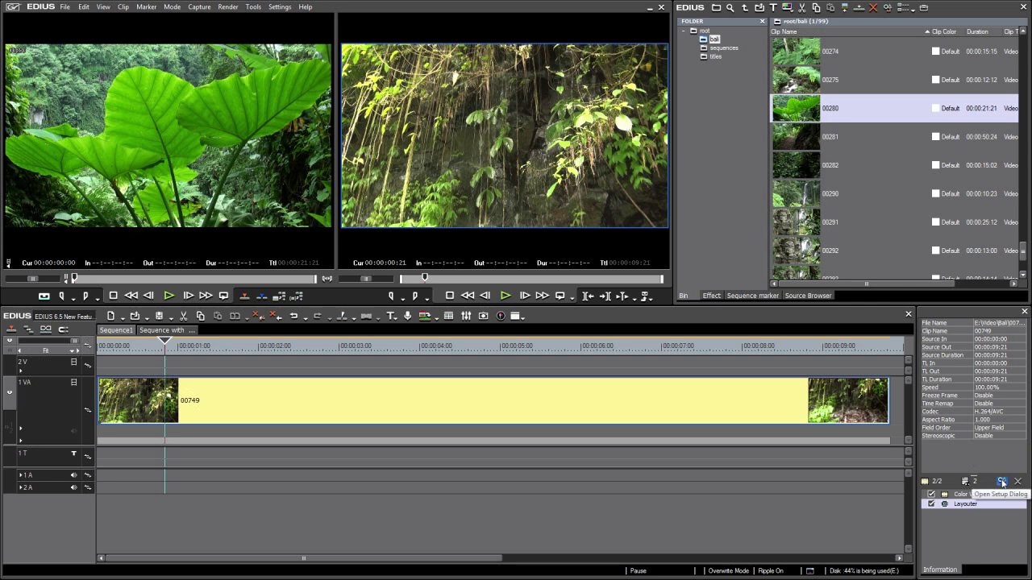
Step: Stretch the waterfall clip to 1000% in the Layouter and drag it up to frame the leaves
{"action": "left_click", "coordinate": [1001, 482]}
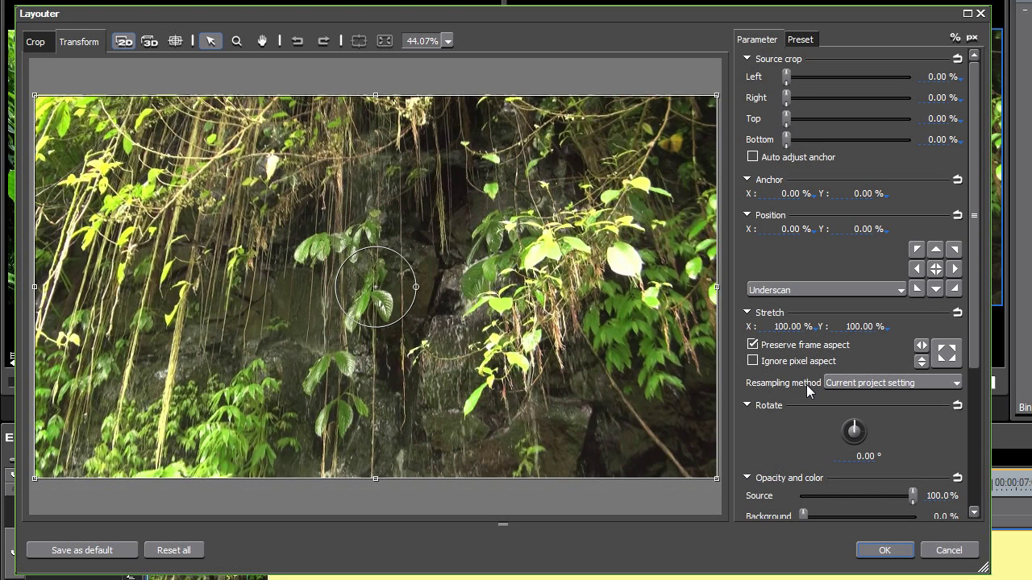
{"action": "left_click", "coordinate": [787, 327]}
{"action": "type", "text": "1000"}
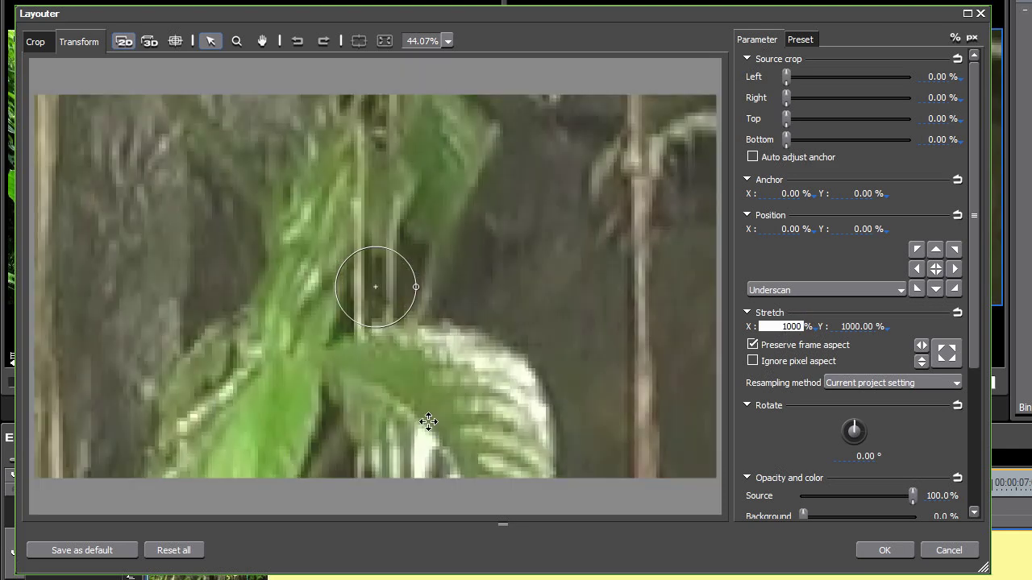
{"action": "left_click_drag", "start_coordinate": [426, 421], "coordinate": [460, 246]}
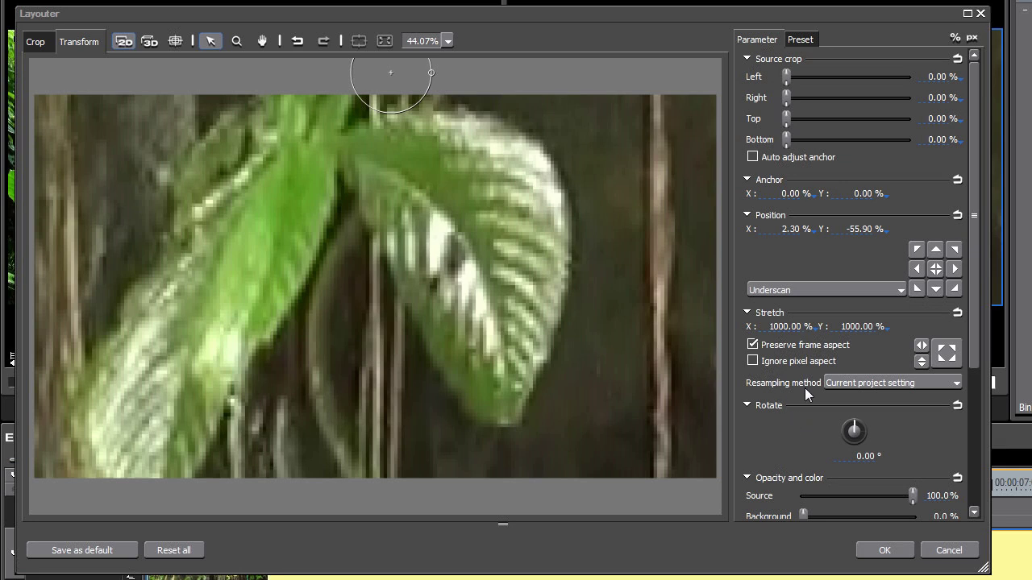
Step: Preview Bilinear, Area Average and Bicubic resampling on the enlarged waterfall clip
{"action": "left_click", "coordinate": [882, 385]}
{"action": "left_click", "coordinate": [880, 412]}
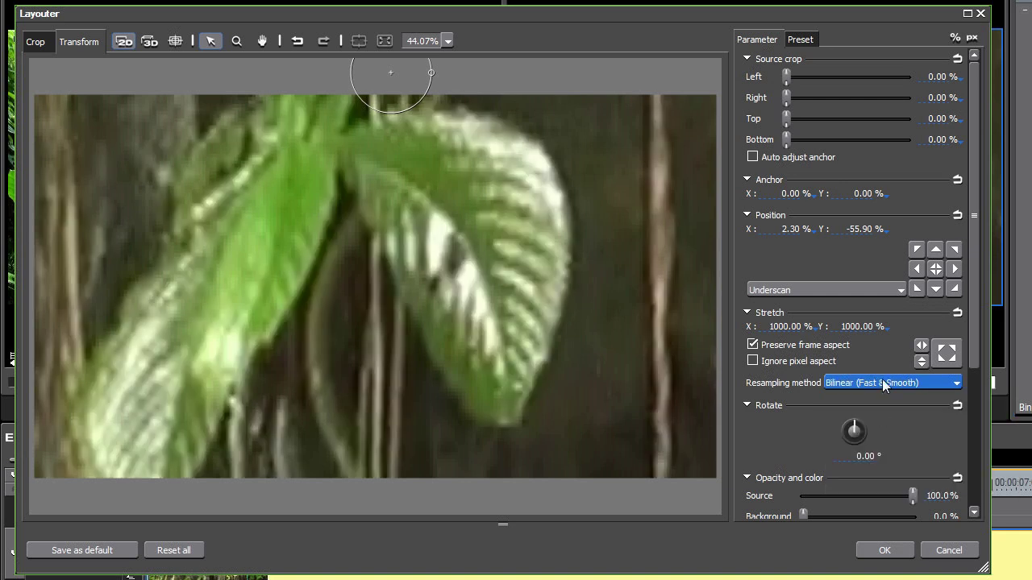
{"action": "left_click", "coordinate": [882, 380]}
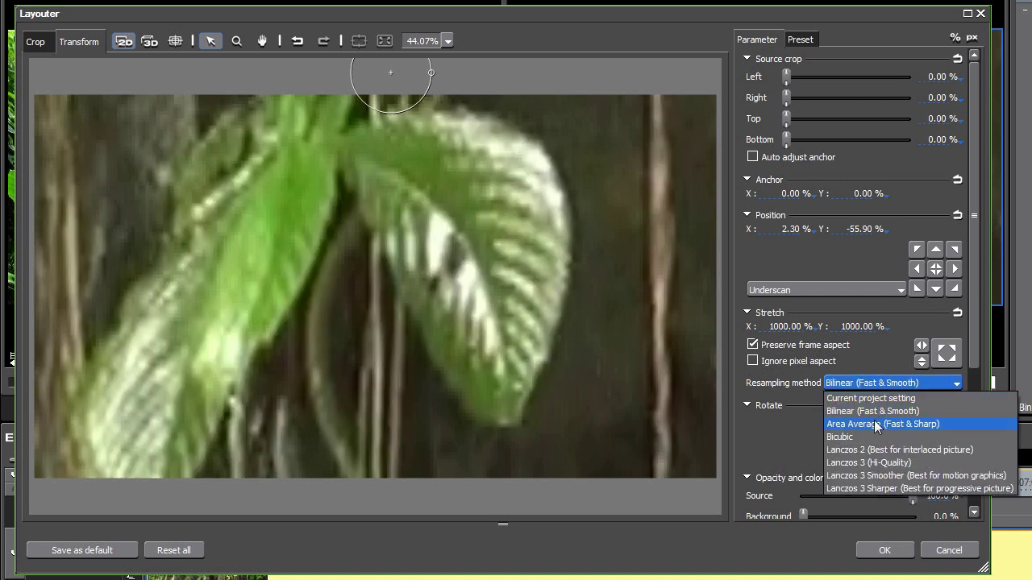
{"action": "left_click", "coordinate": [874, 421]}
{"action": "left_click", "coordinate": [867, 385]}
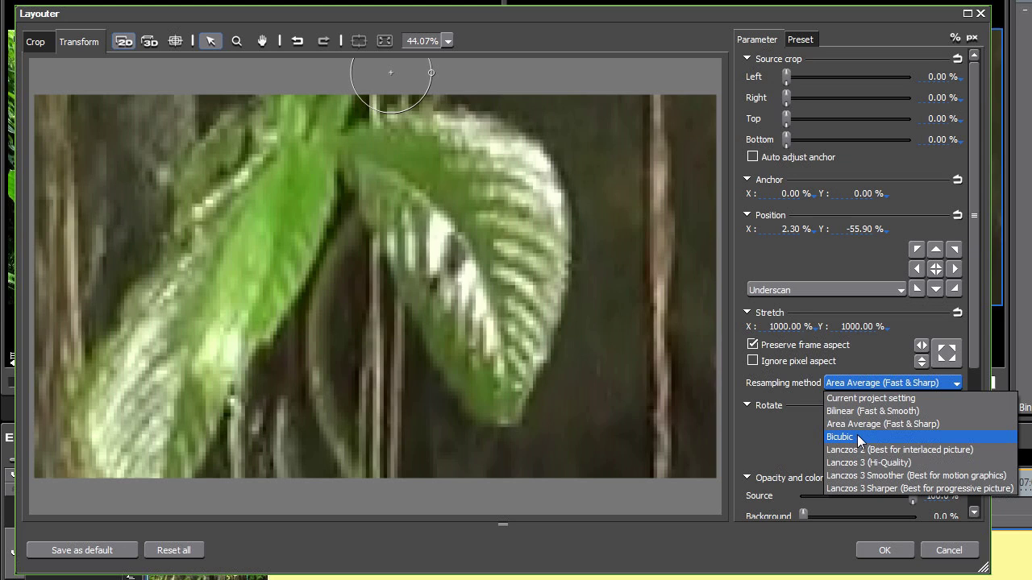
{"action": "left_click", "coordinate": [863, 436]}
Step: Try Lanczos 3 (Hi-Quality), revert to Current project setting, and apply the Layouter changes
{"action": "left_click", "coordinate": [868, 383]}
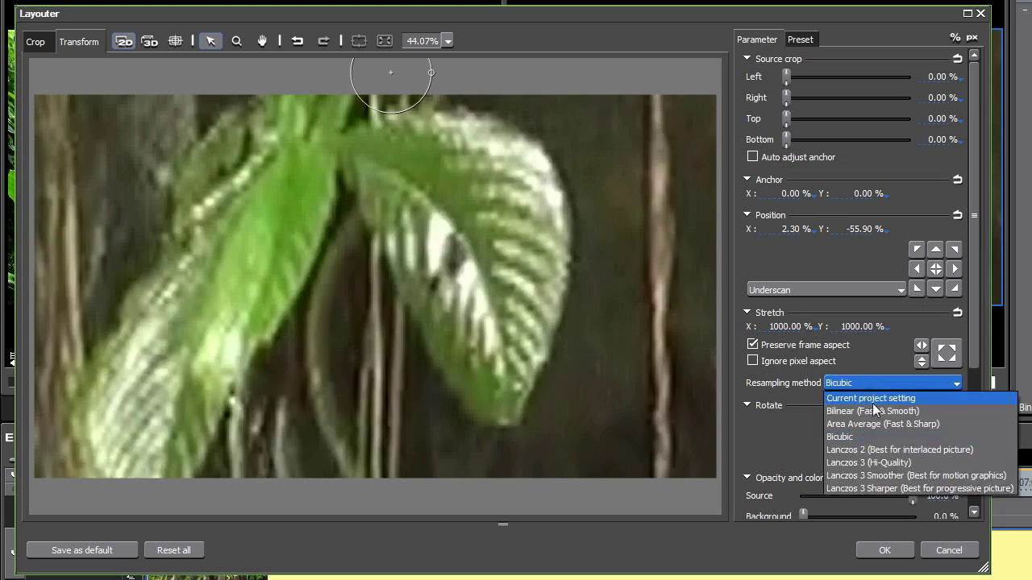
{"action": "left_click", "coordinate": [873, 463]}
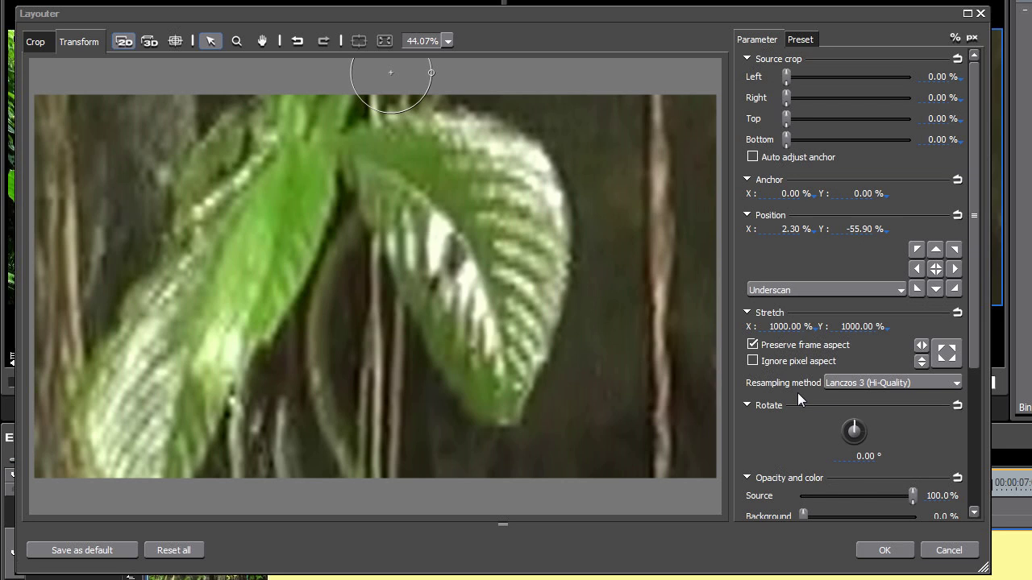
{"action": "left_click", "coordinate": [919, 380]}
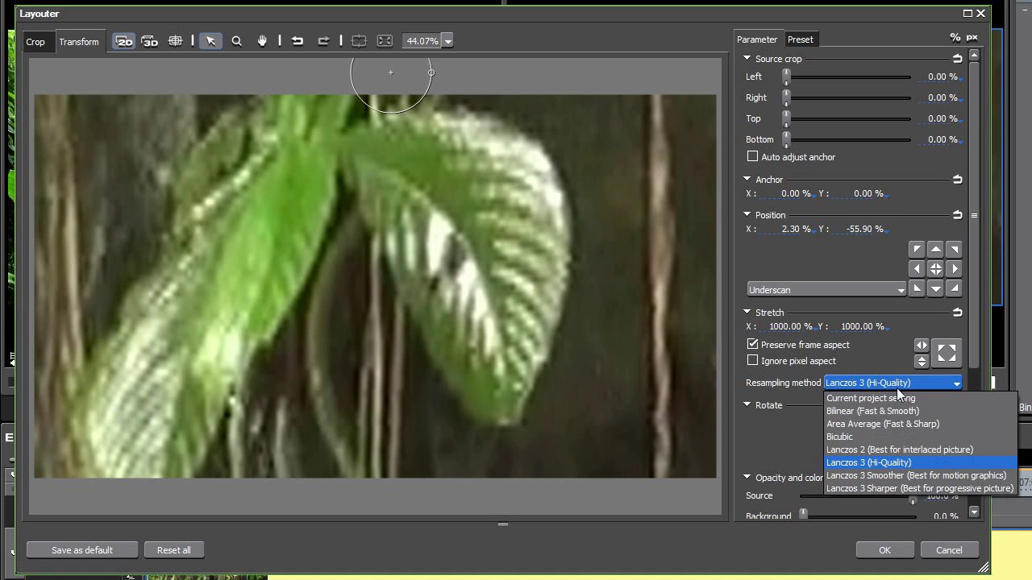
{"action": "left_click", "coordinate": [884, 397]}
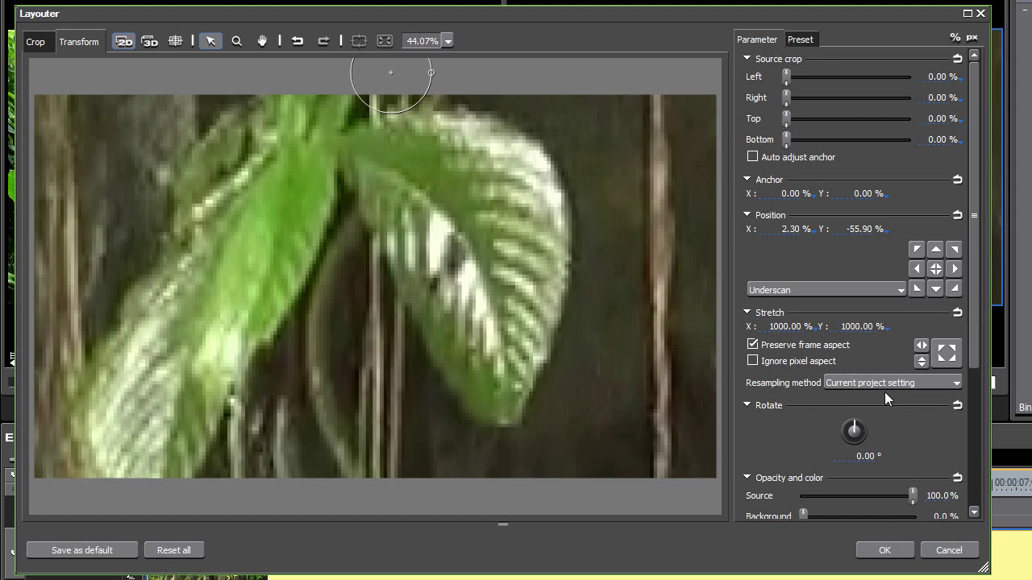
{"action": "left_click", "coordinate": [885, 551]}
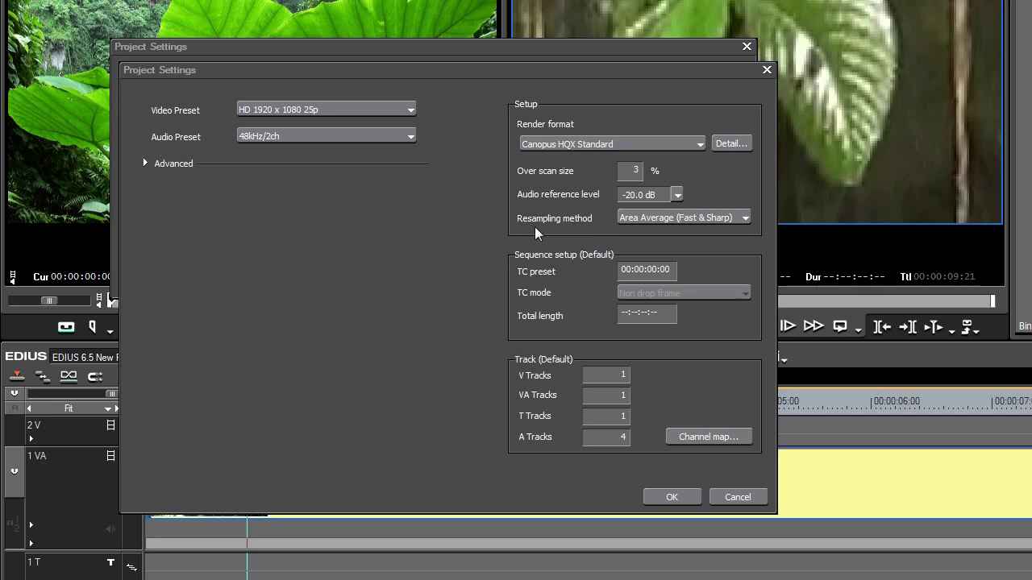
Step: Set the project resampling method to Lanczos 3 (Hi-Quality), then select clip 00293 on track 2V
{"action": "left_click", "coordinate": [703, 221]}
{"action": "left_click", "coordinate": [686, 286]}
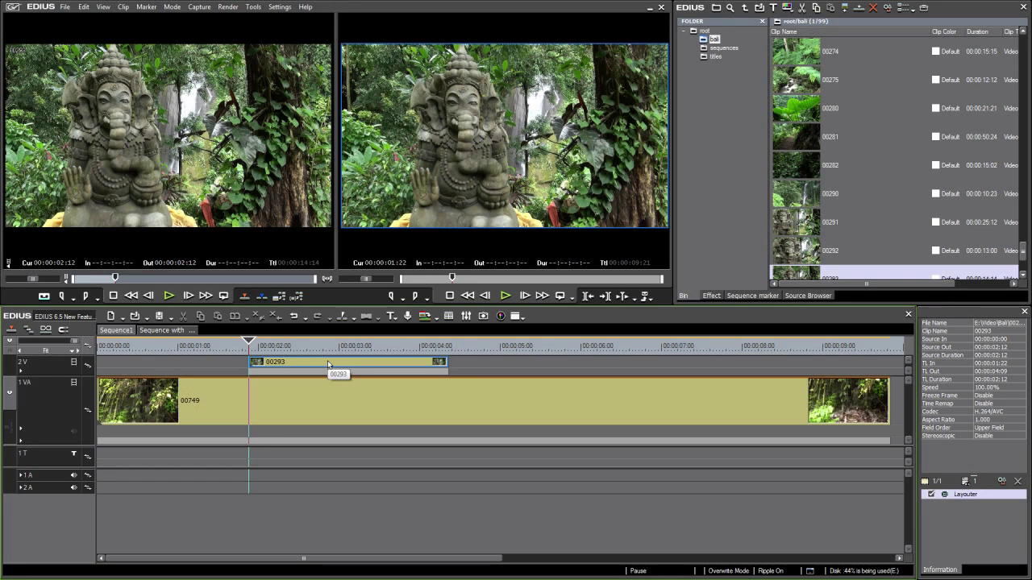
{"action": "left_click", "coordinate": [328, 364]}
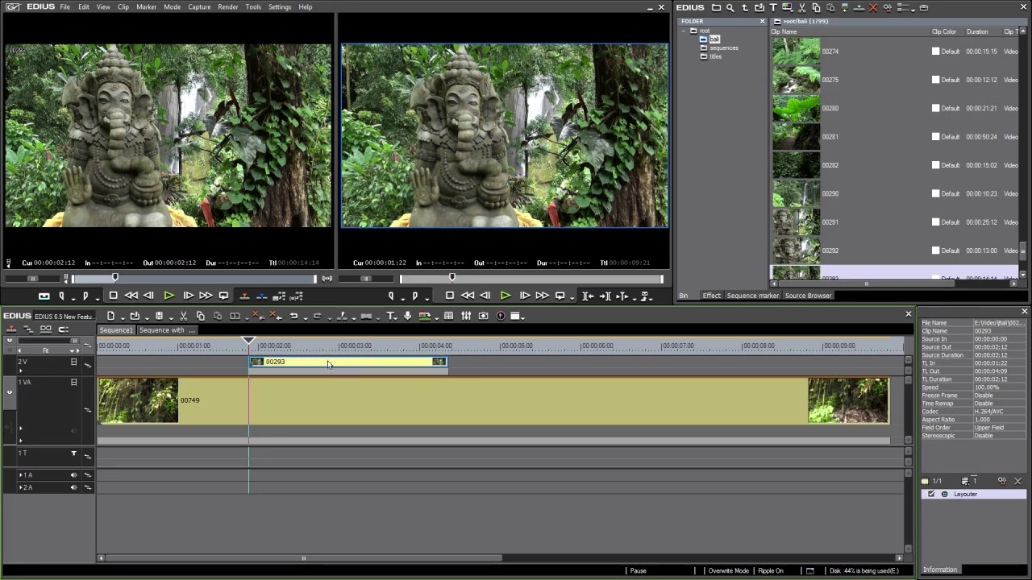
Step: Scale clip 00293 down to about 38.40% in the Layouter and move it up-left
{"action": "left_click", "coordinate": [1001, 481]}
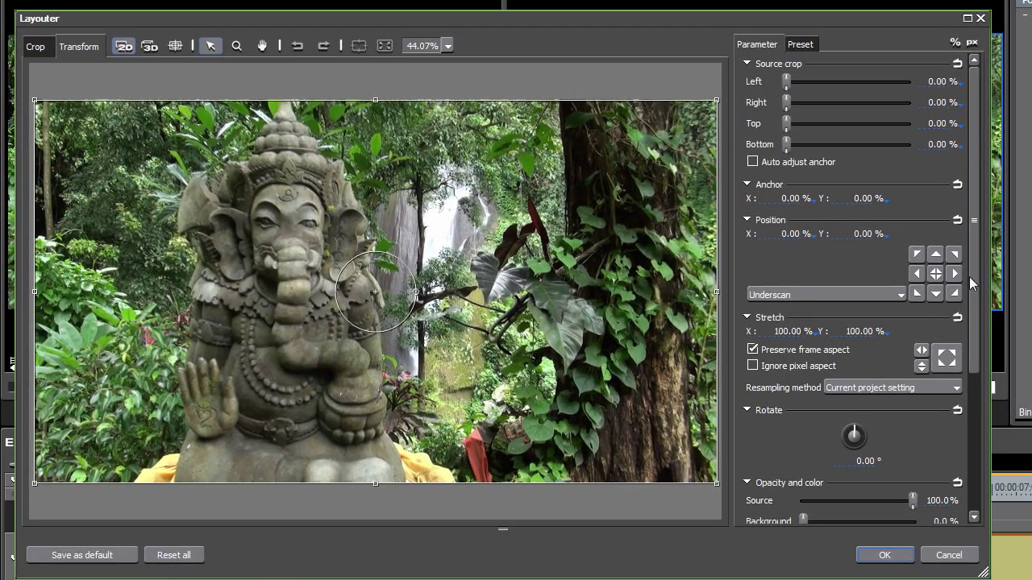
{"action": "scroll", "coordinate": [773, 231], "scroll_direction": "down", "scroll_amount": 1}
{"action": "left_click_drag", "start_coordinate": [976, 275], "coordinate": [972, 430]}
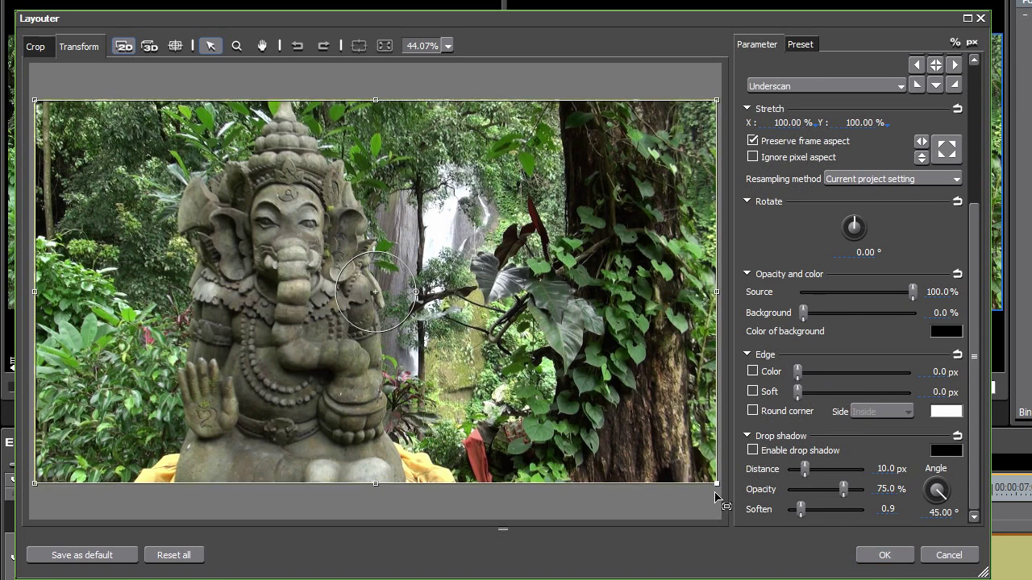
{"action": "left_click_drag", "start_coordinate": [718, 495], "coordinate": [506, 366]}
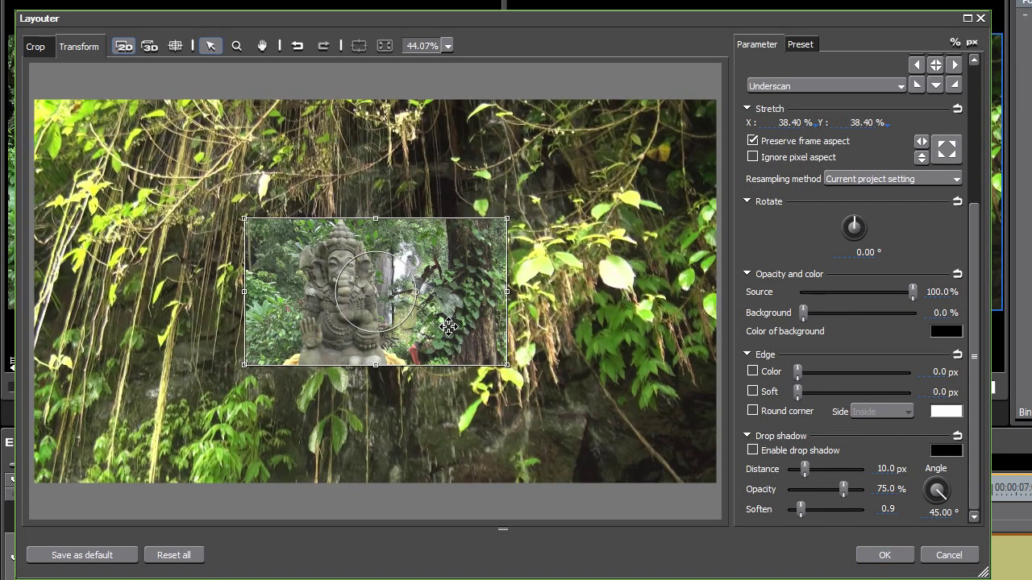
{"action": "left_click_drag", "start_coordinate": [458, 332], "coordinate": [383, 302]}
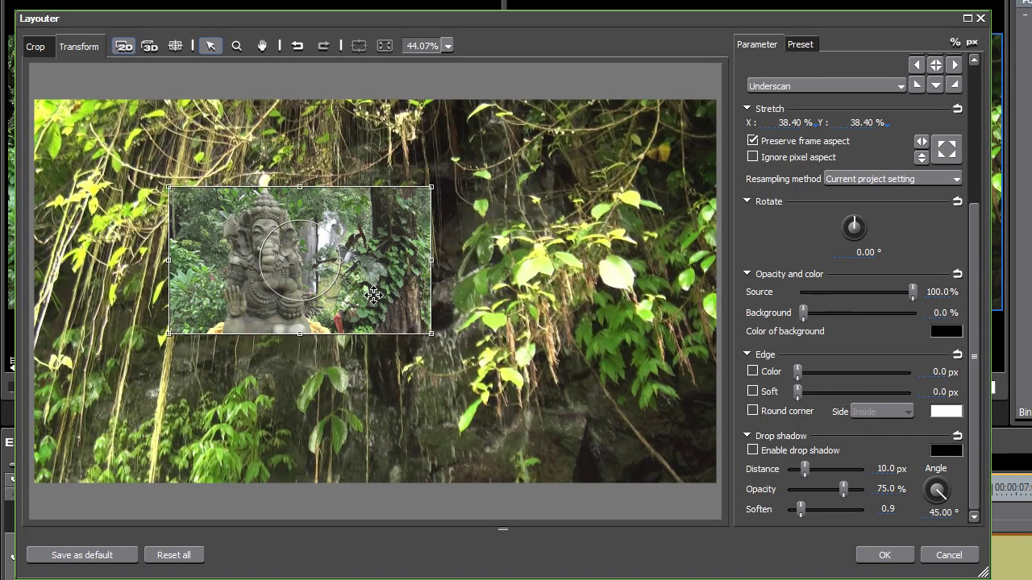
Step: Add a white 50 px edge with rounded corners and 29 px soft feathering
{"action": "left_click", "coordinate": [752, 372]}
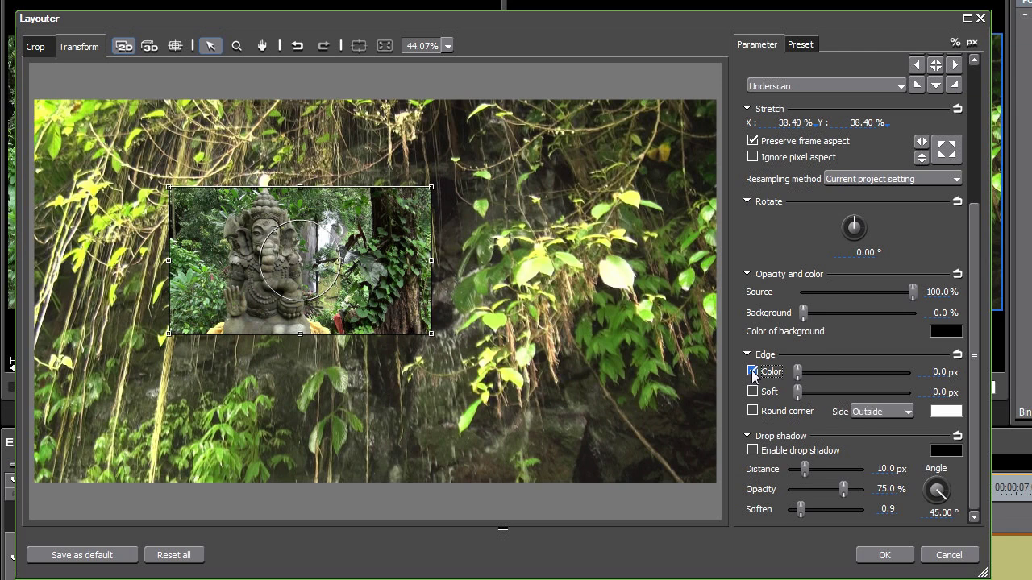
{"action": "left_click_drag", "start_coordinate": [797, 372], "coordinate": [829, 377]}
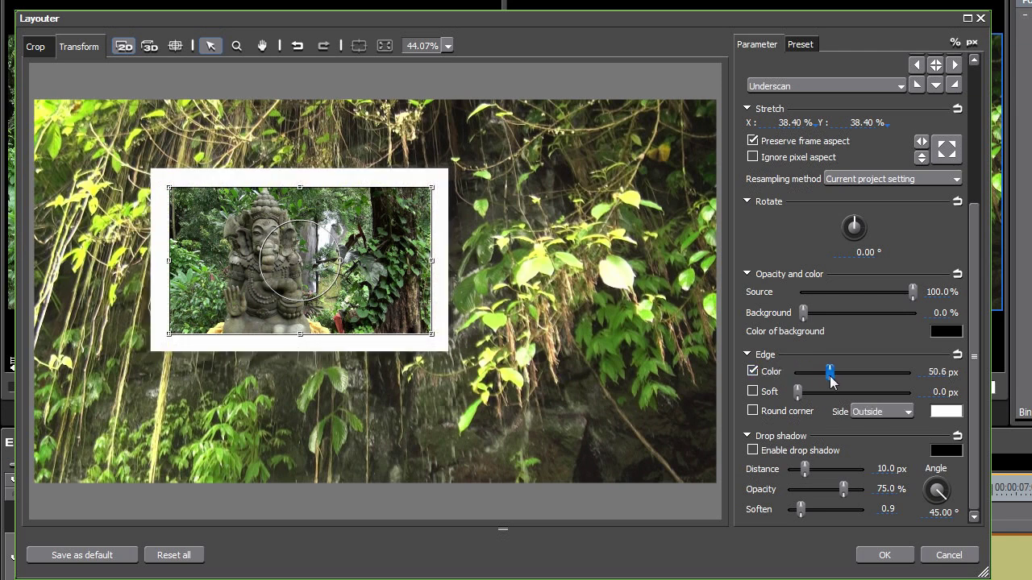
{"action": "left_click", "coordinate": [753, 411]}
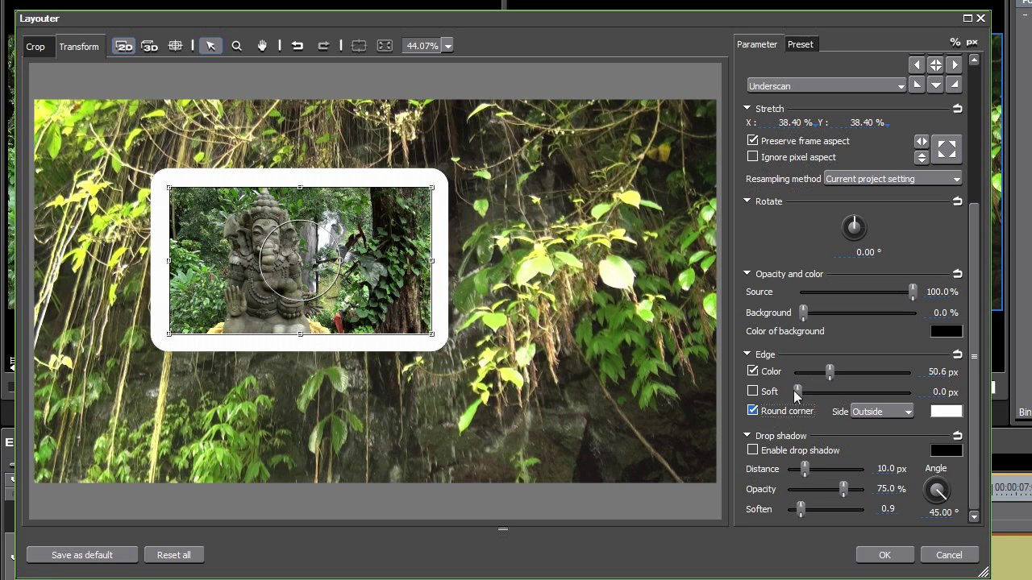
{"action": "left_click", "coordinate": [753, 393]}
{"action": "left_click_drag", "start_coordinate": [799, 393], "coordinate": [825, 403]}
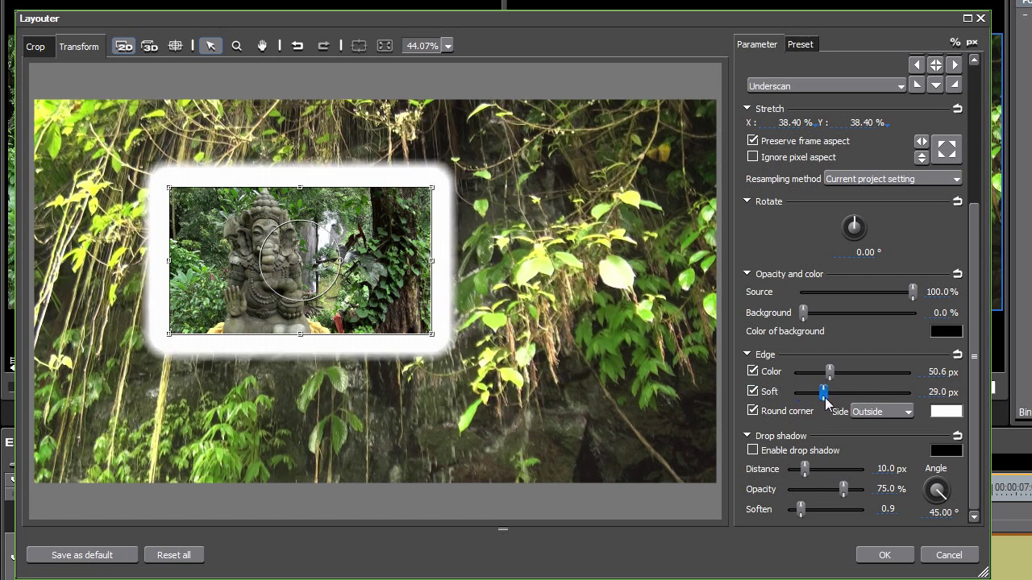
Step: Reset the edge, add a 35.7 px drop shadow, and move the inset up-right
{"action": "left_click", "coordinate": [956, 355]}
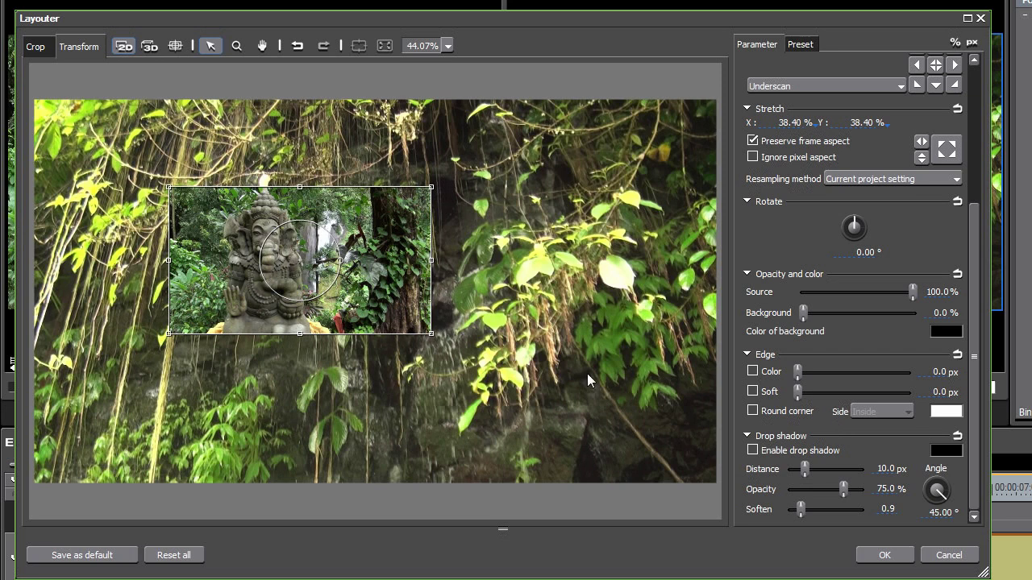
{"action": "left_click", "coordinate": [753, 451]}
{"action": "left_click_drag", "start_coordinate": [804, 469], "coordinate": [815, 473]}
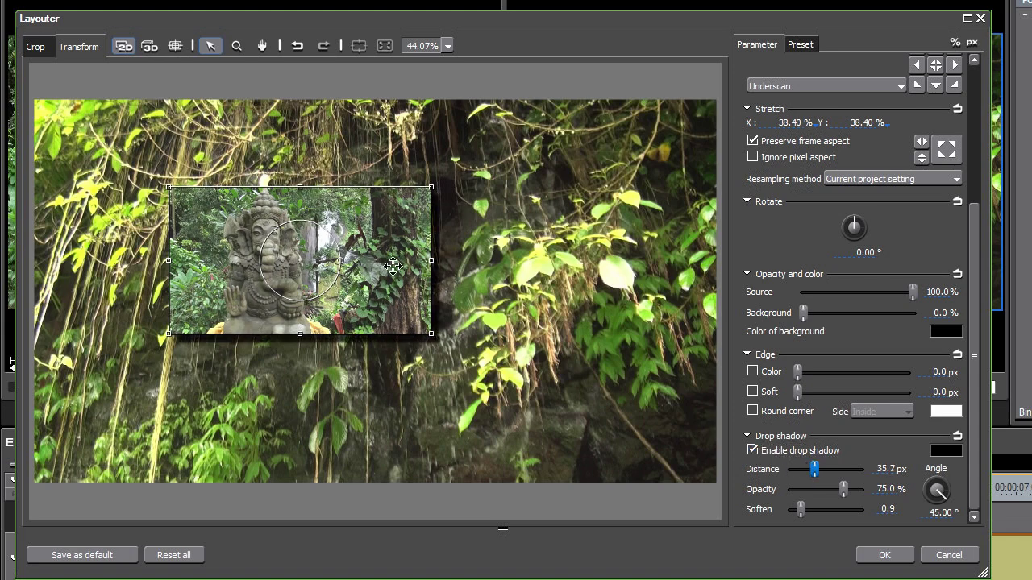
{"action": "left_click_drag", "start_coordinate": [390, 267], "coordinate": [492, 240]}
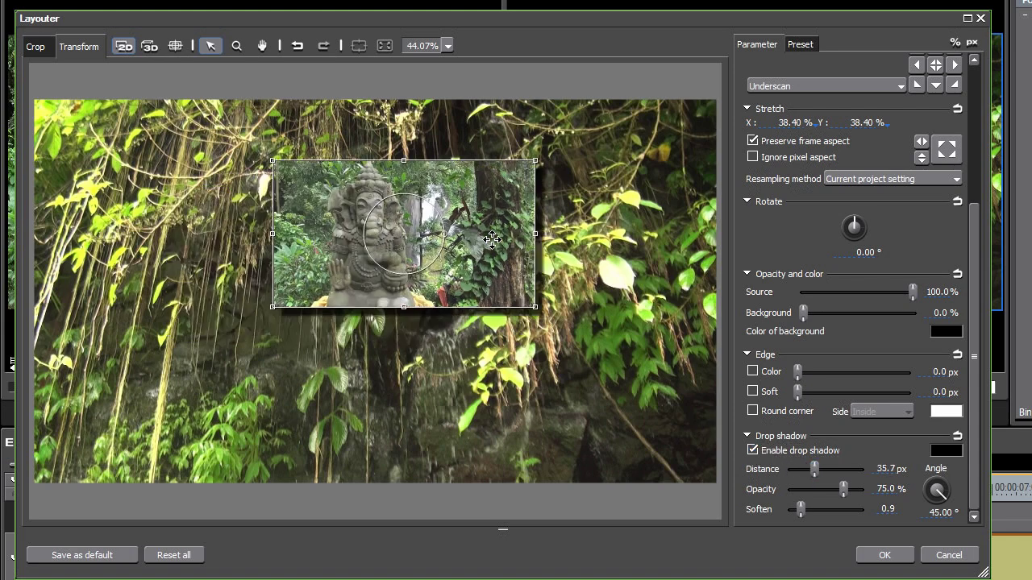
Step: Give the inset a 19 px white border and set the shadow angle to about 60°
{"action": "left_click", "coordinate": [753, 372]}
{"action": "left_click_drag", "start_coordinate": [800, 373], "coordinate": [820, 381]}
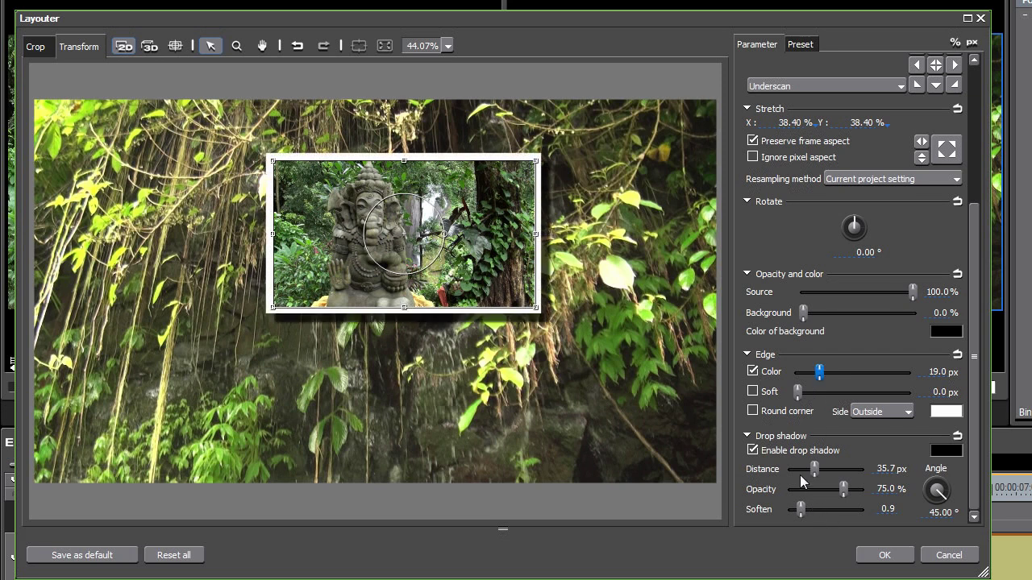
{"action": "left_click_drag", "start_coordinate": [937, 491], "coordinate": [942, 495]}
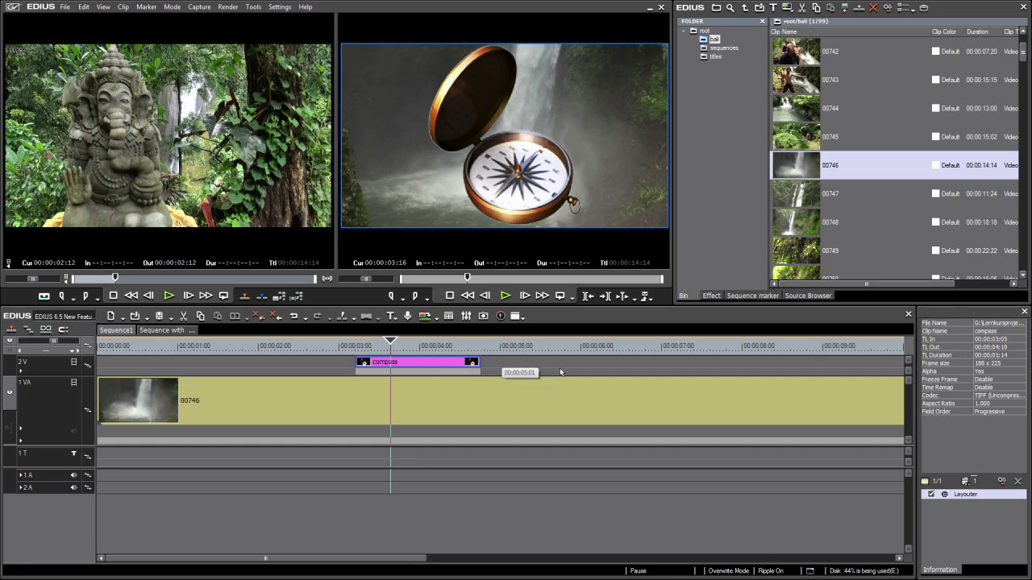
Step: Scale the compass to 228.10%, nudge it up-left, and add a 27.2 px drop shadow
{"action": "left_click", "coordinate": [1002, 482]}
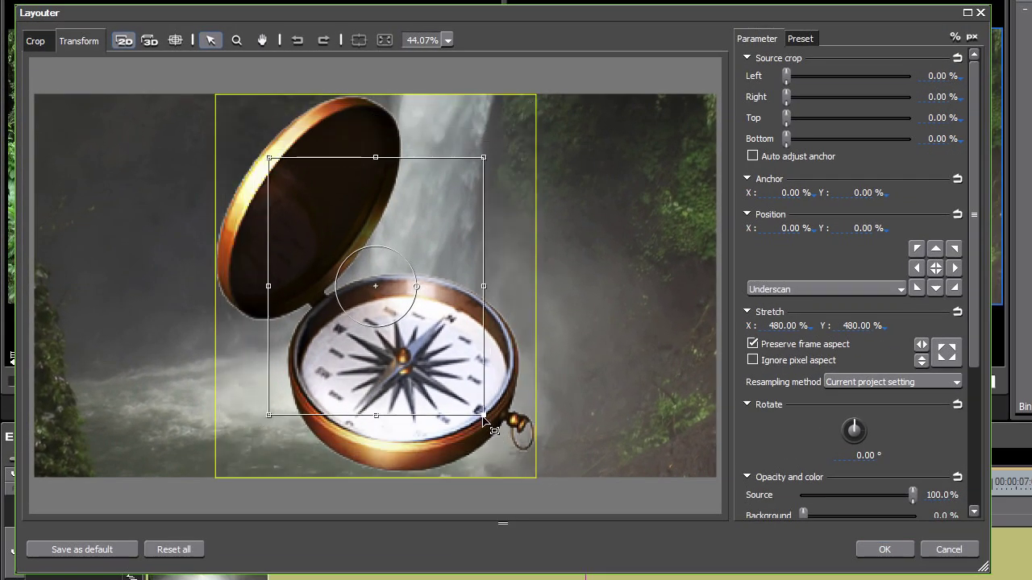
{"action": "left_click_drag", "start_coordinate": [483, 415], "coordinate": [450, 386]}
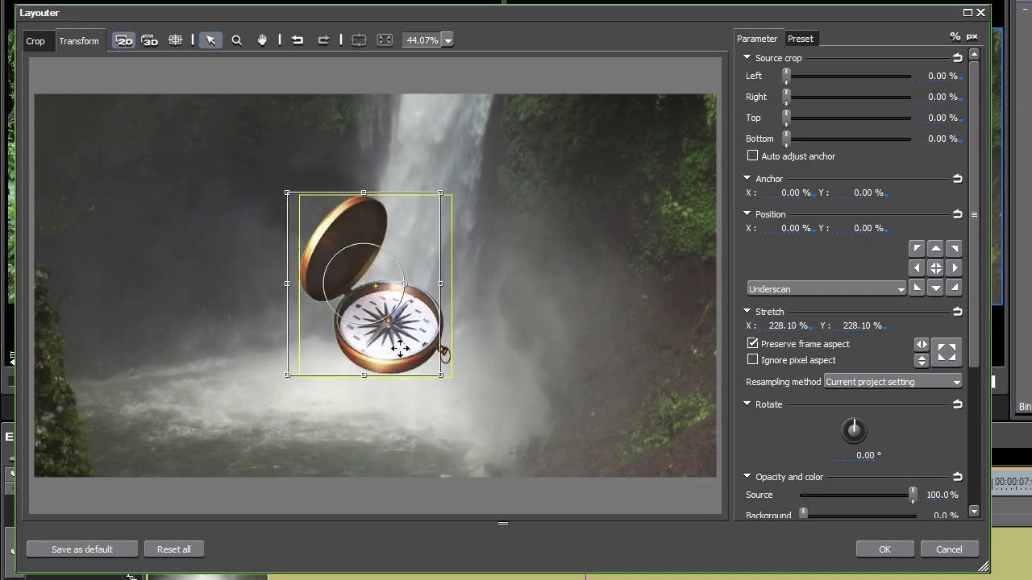
{"action": "left_click_drag", "start_coordinate": [400, 348], "coordinate": [386, 332]}
{"action": "left_click_drag", "start_coordinate": [976, 288], "coordinate": [980, 424]}
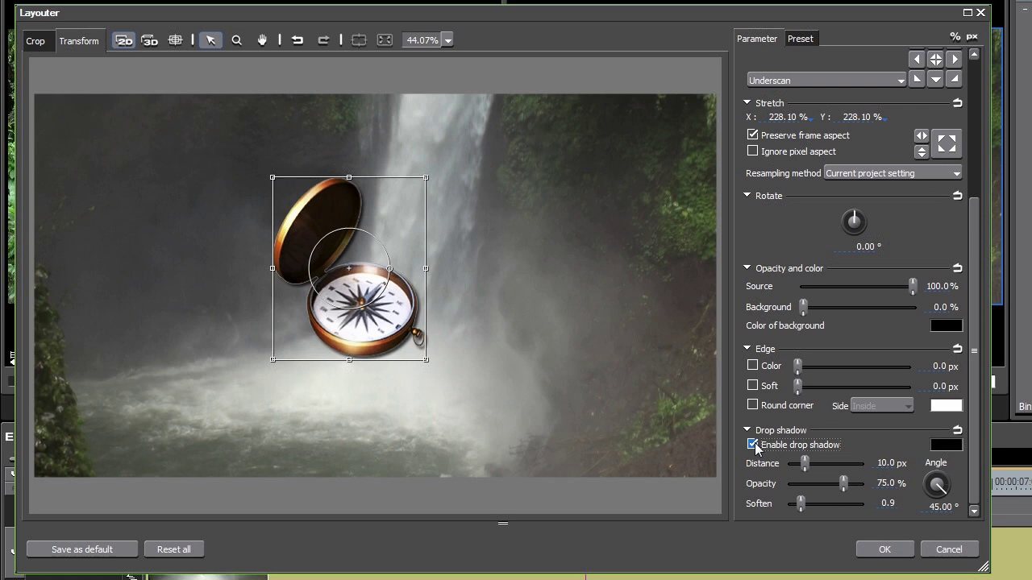
{"action": "left_click_drag", "start_coordinate": [804, 464], "coordinate": [814, 468]}
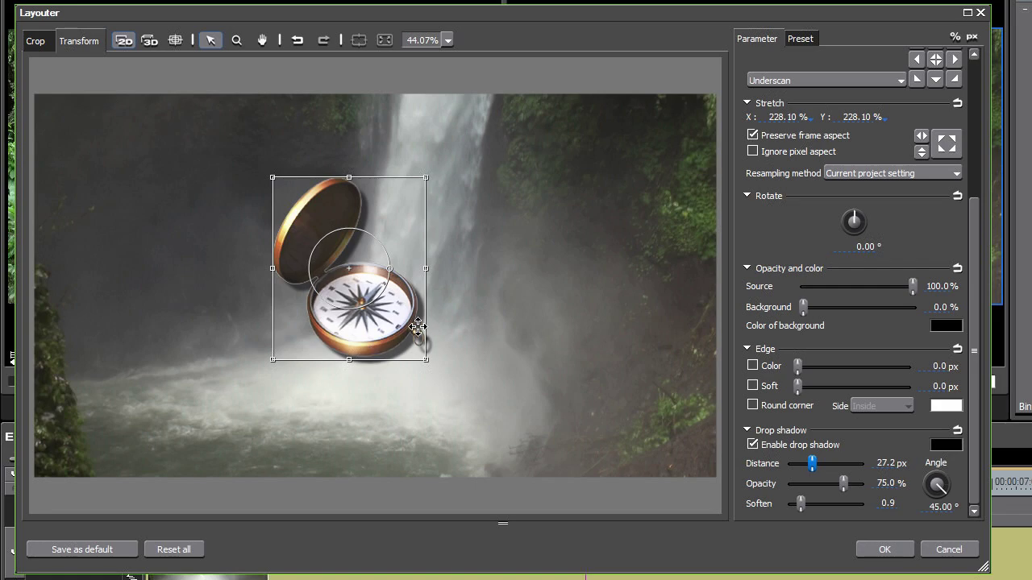
{"action": "left_click", "coordinate": [885, 548]}
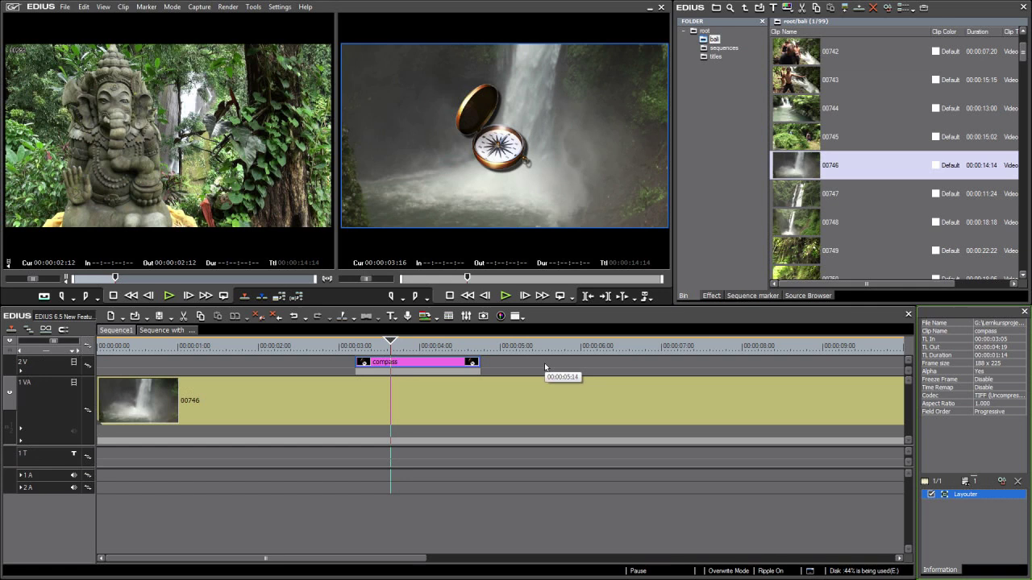
Step: Place 'Sequence with transparency' from the sequences folder on track 2V and open its Layouter
{"action": "left_click", "coordinate": [721, 48]}
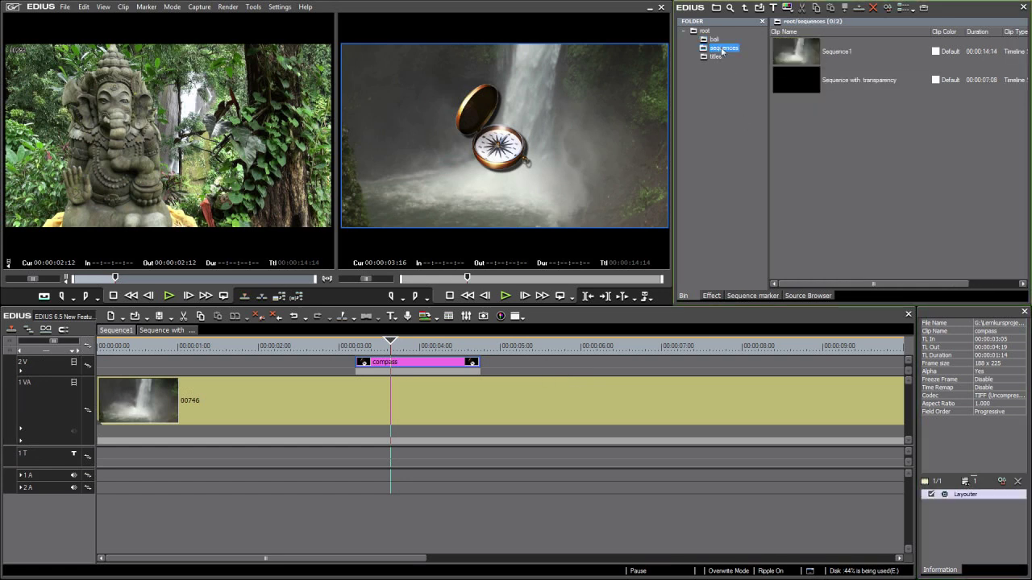
{"action": "left_click_drag", "start_coordinate": [800, 84], "coordinate": [691, 353]}
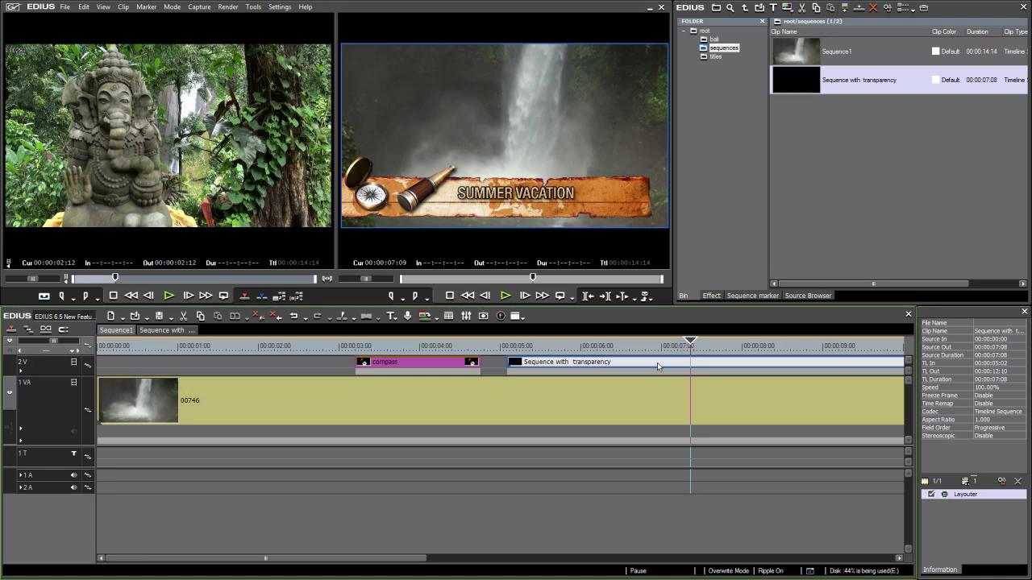
{"action": "left_click", "coordinate": [1001, 481]}
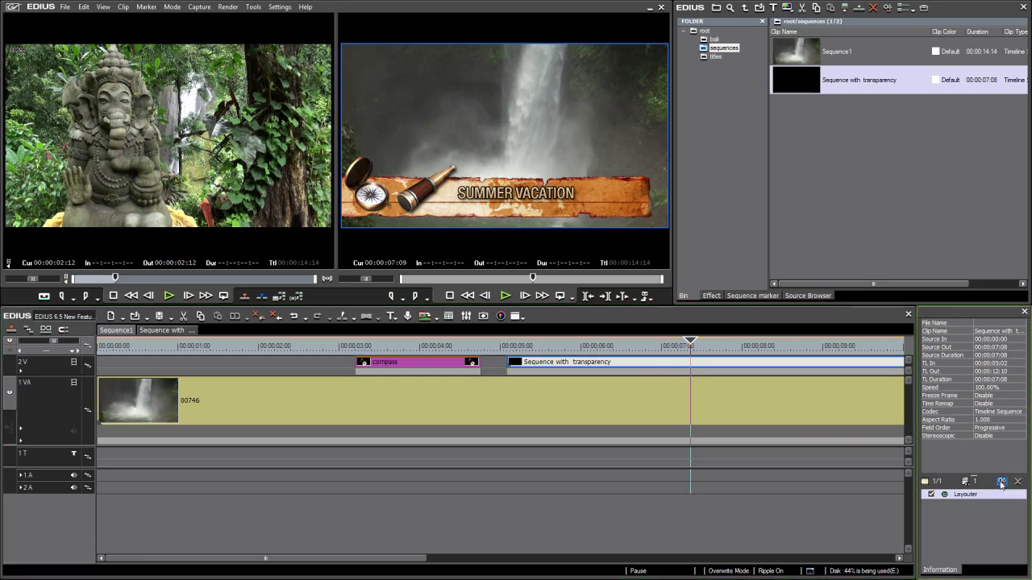